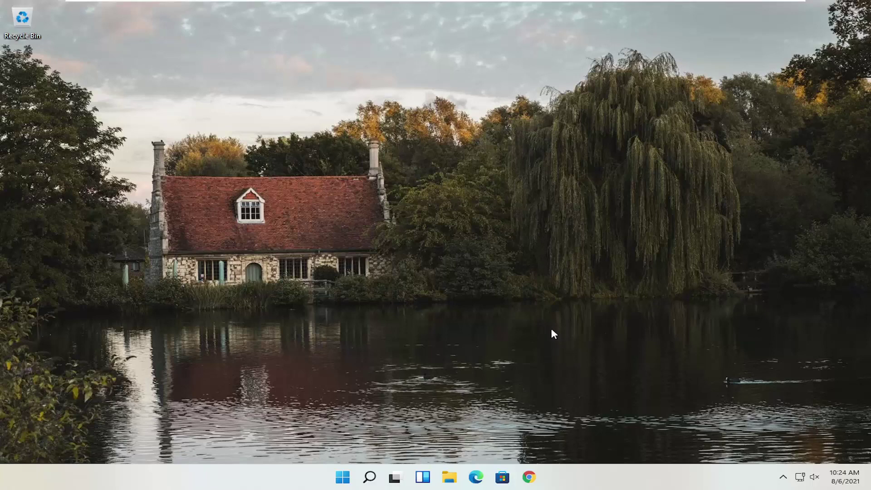
# Step: Open Chrome in a maximized window and go to google.com
pyautogui.click(538, 479)
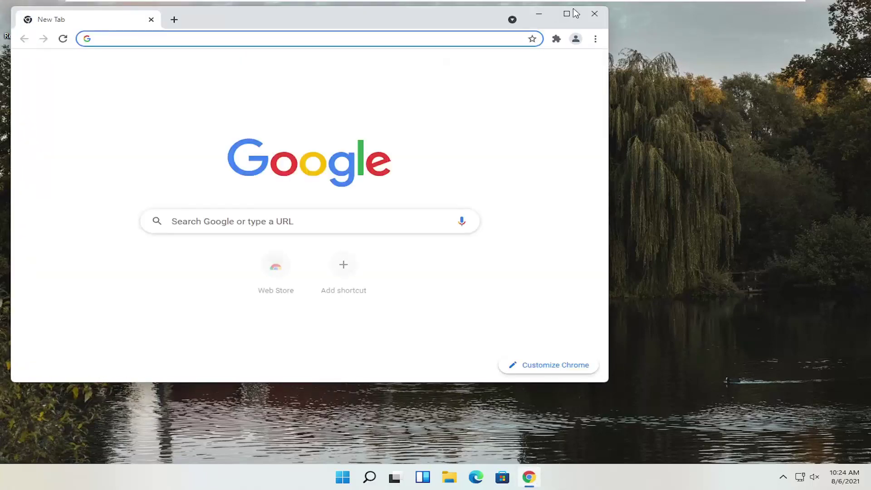
pyautogui.click(568, 13)
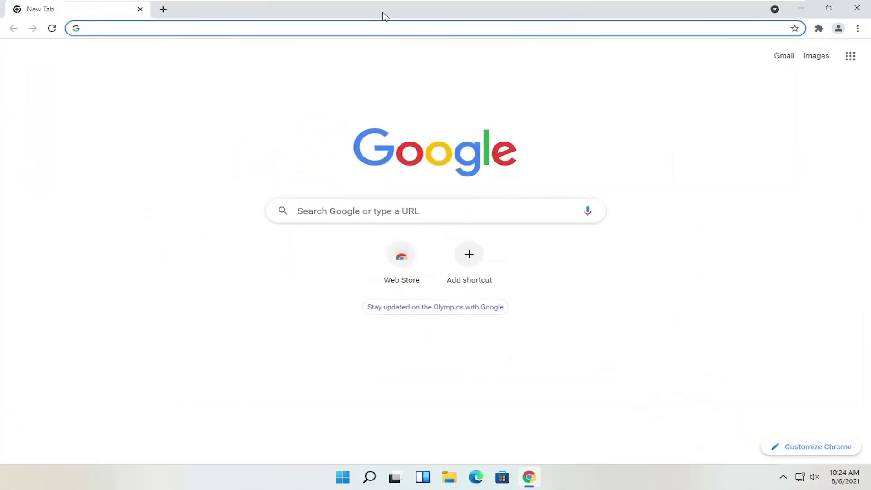
pyautogui.write('google.com')
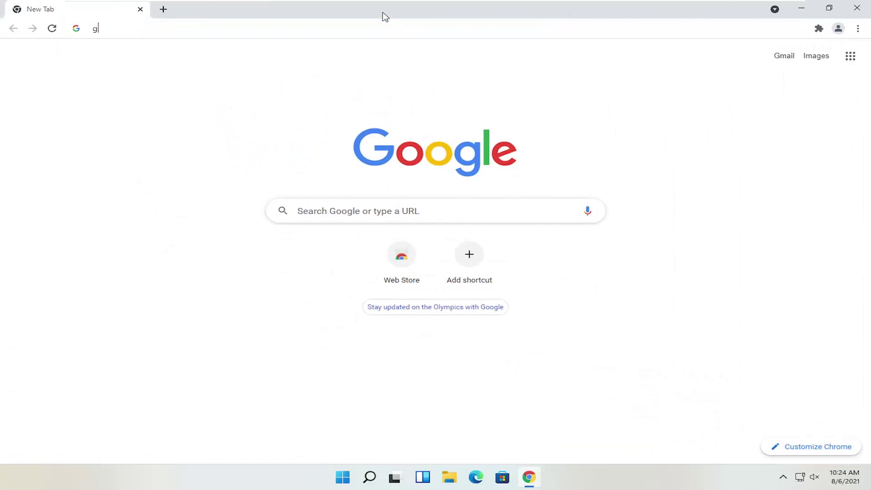
pyautogui.press('Return')
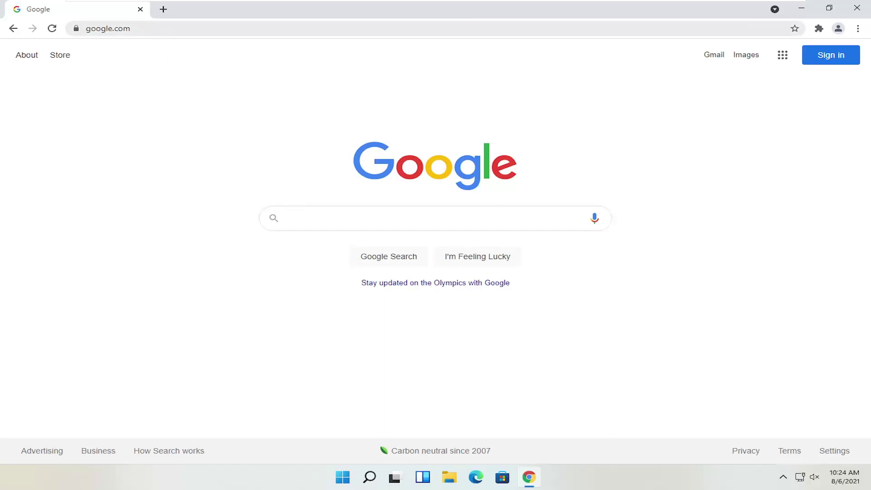
# Step: Search the web for "canon printer drivers" and open the Canon U.S.A. Drivers & Downloads result
pyautogui.hotkey('ctrl', 'l')
pyautogui.write('canon printer drivers')
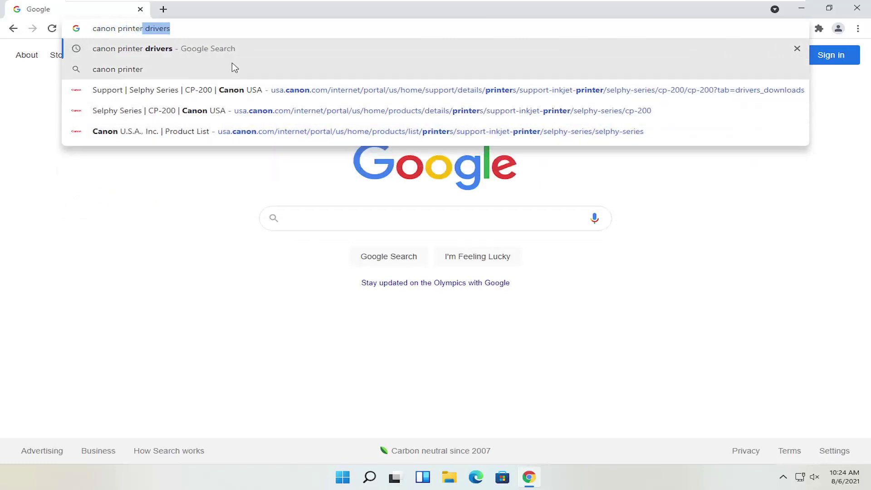
pyautogui.click(212, 48)
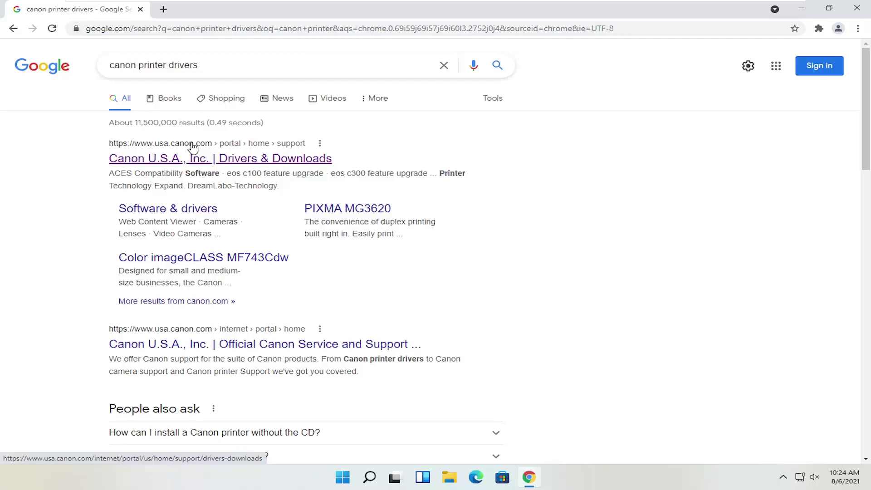
pyautogui.click(153, 159)
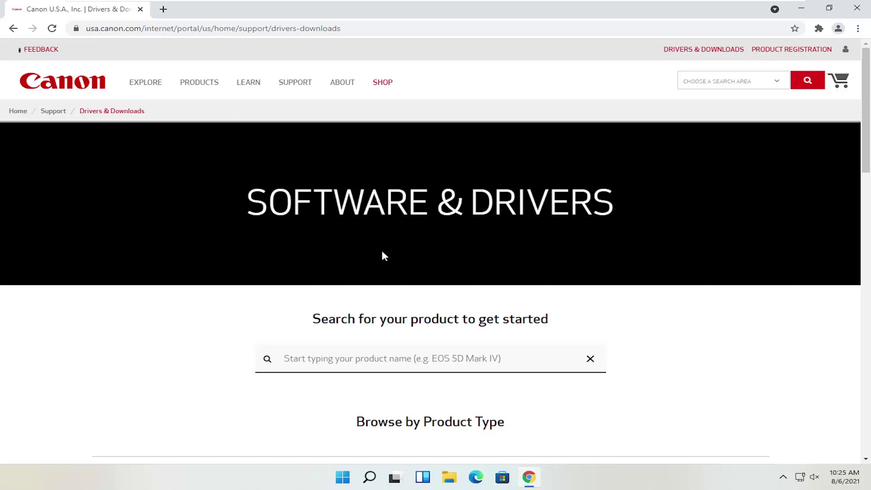
# Step: Look through the device families in the Printers product type, then return to the product type overview
pyautogui.scroll(-1, 386, 247)
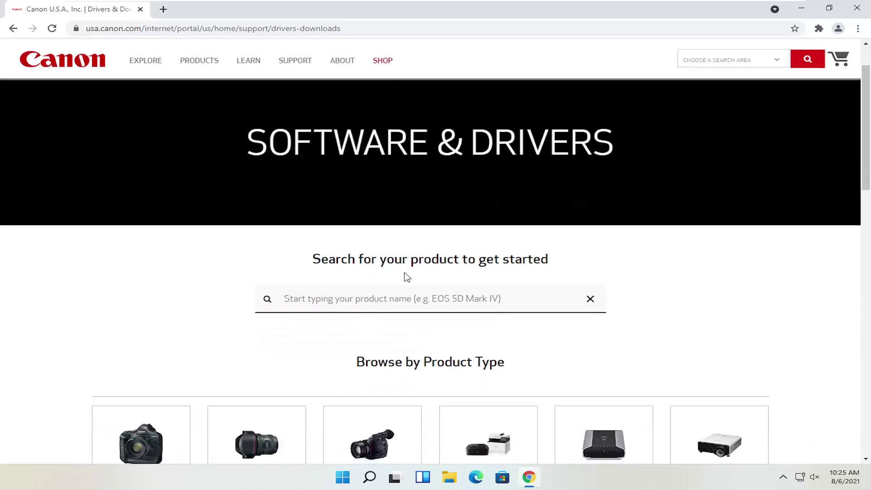
pyautogui.scroll(-1, 407, 276)
pyautogui.click(390, 268)
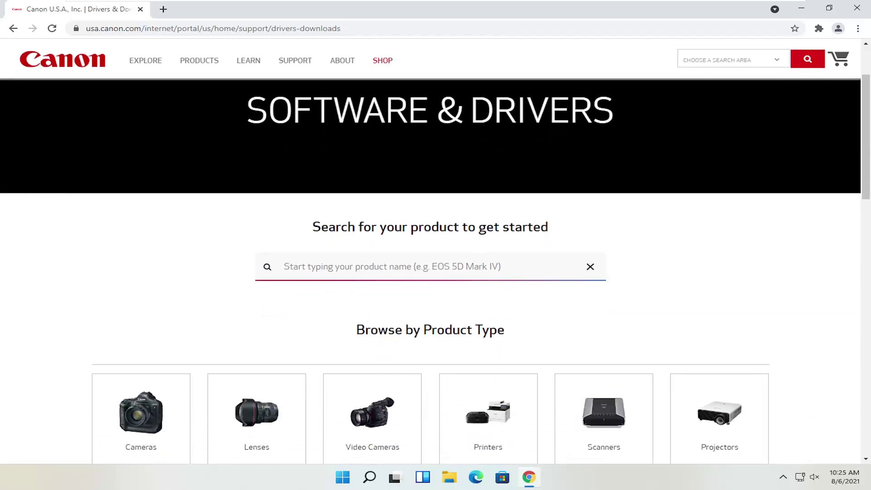
pyautogui.scroll(-2, 430, 268)
pyautogui.scroll(-2, 353, 214)
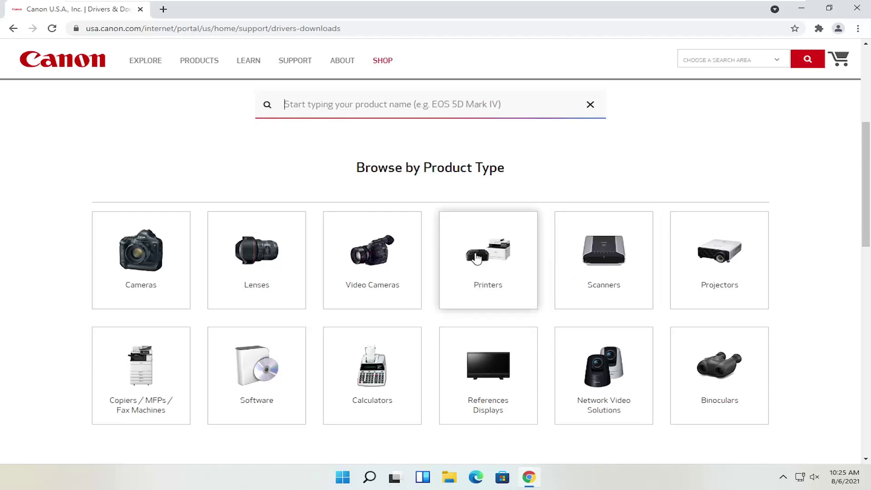
pyautogui.click(496, 263)
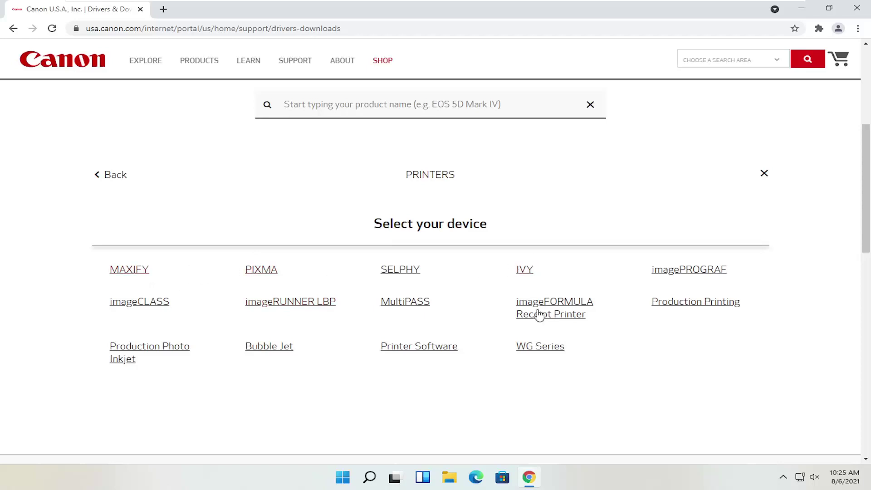
pyautogui.click(116, 176)
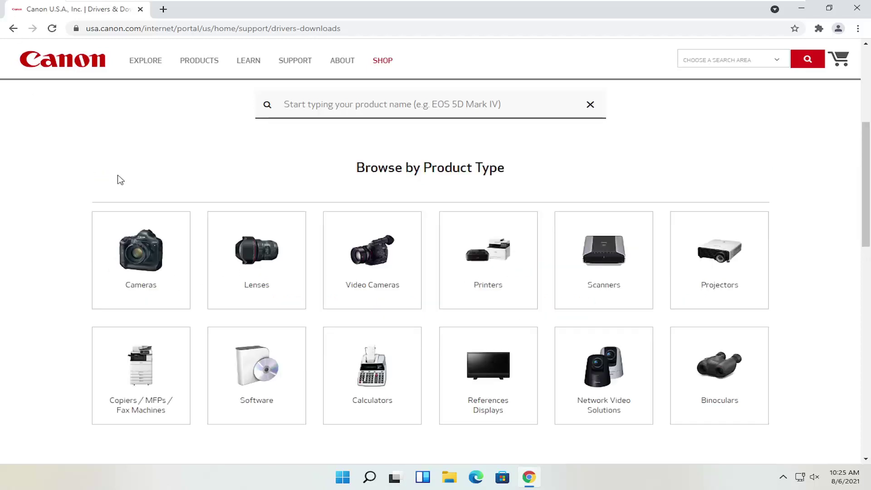
# Step: Look at the device families in the Scanners product type and go back to the product type overview
pyautogui.click(626, 263)
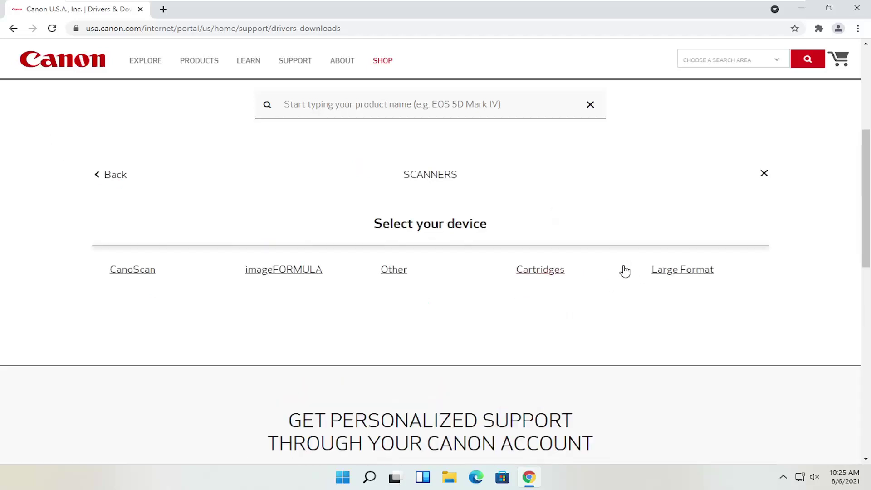
pyautogui.scroll(1, 230, 290)
pyautogui.scroll(1, 230, 291)
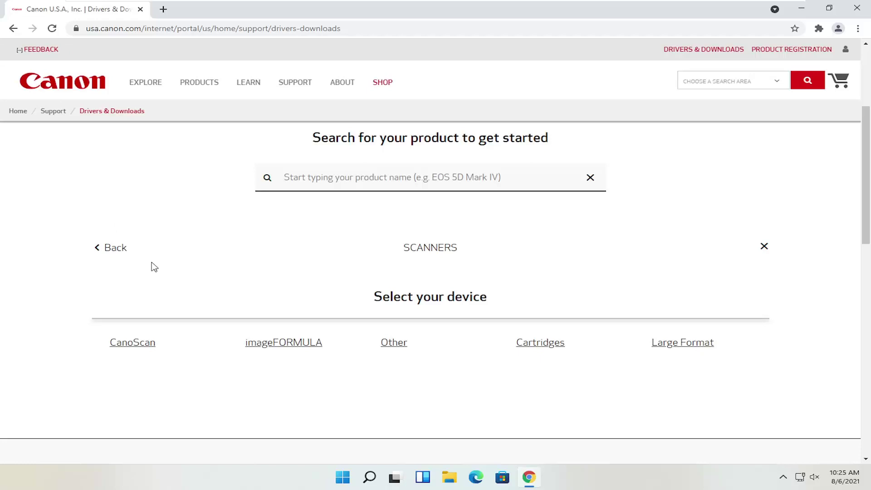
pyautogui.click(113, 248)
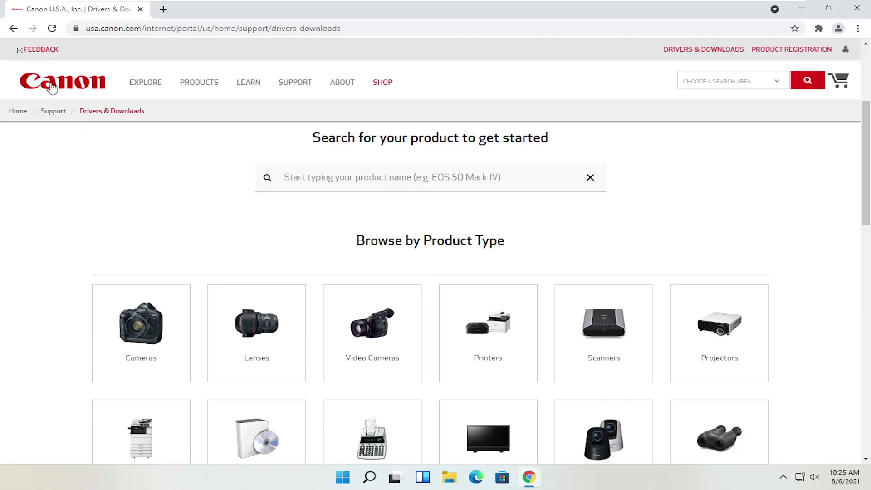
pyautogui.scroll(-1, 172, 168)
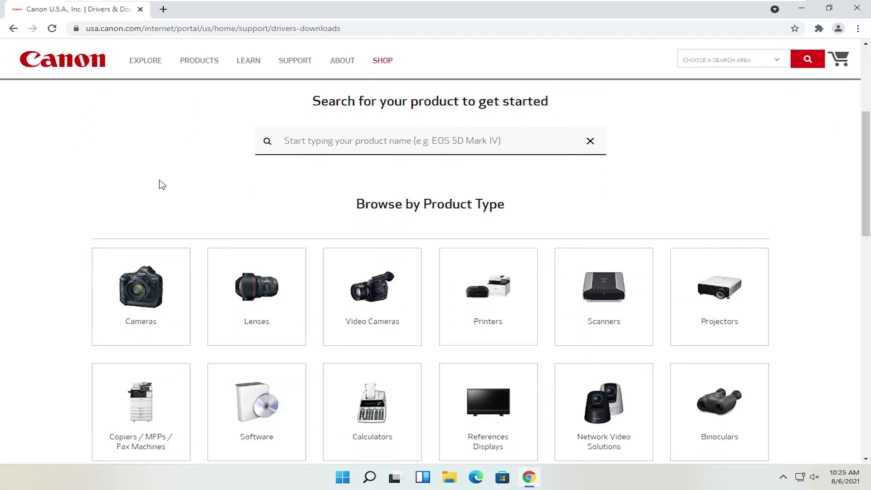
pyautogui.scroll(1, 162, 185)
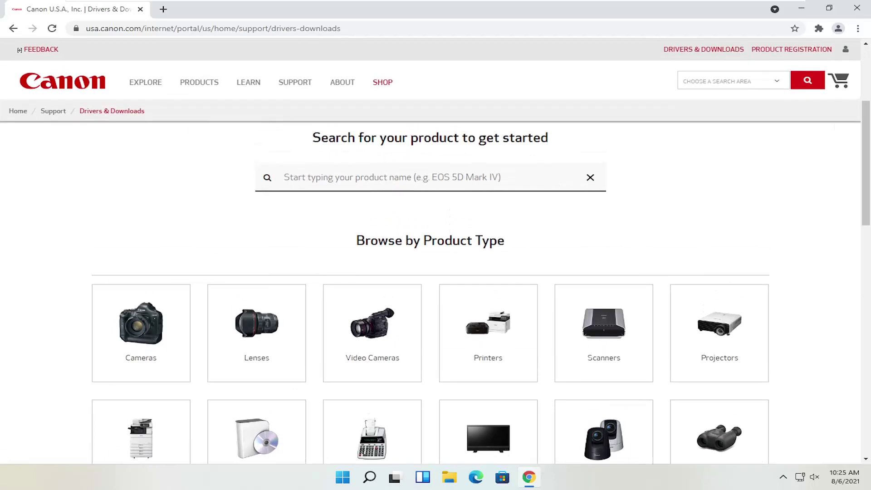
# Step: Search for the product "pixma mg2520" and open the support page for PIXMA MG2520 (MG2500 Series)
pyautogui.click(284, 177)
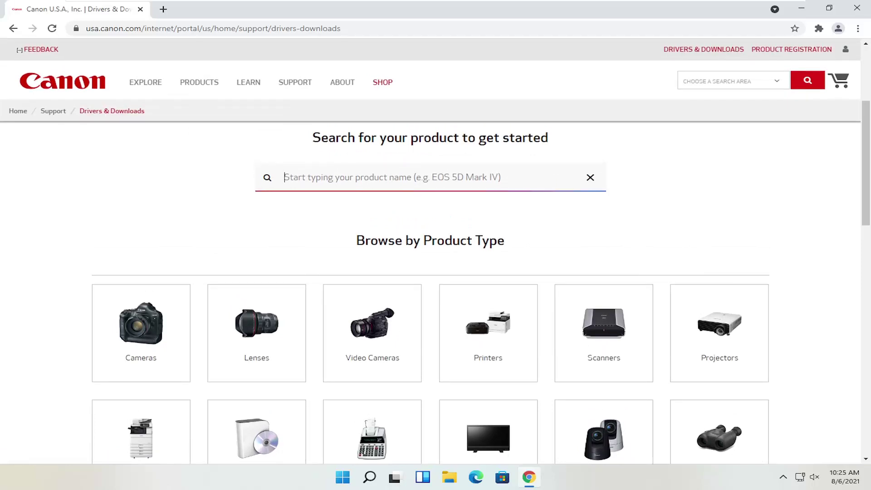
pyautogui.write('pixma mg252')
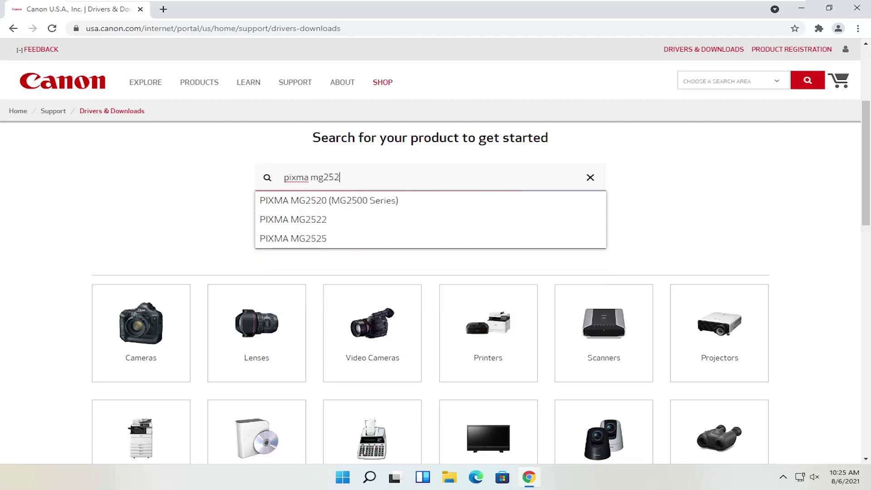
pyautogui.write('0')
pyautogui.click(328, 206)
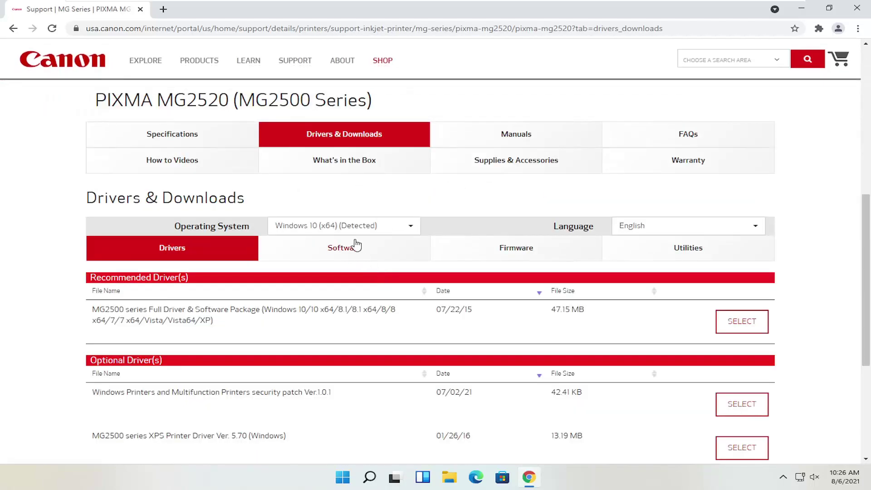
# Step: Review the printer's available drivers and its Specifications, then return to Drivers & Downloads
pyautogui.scroll(-1, 356, 245)
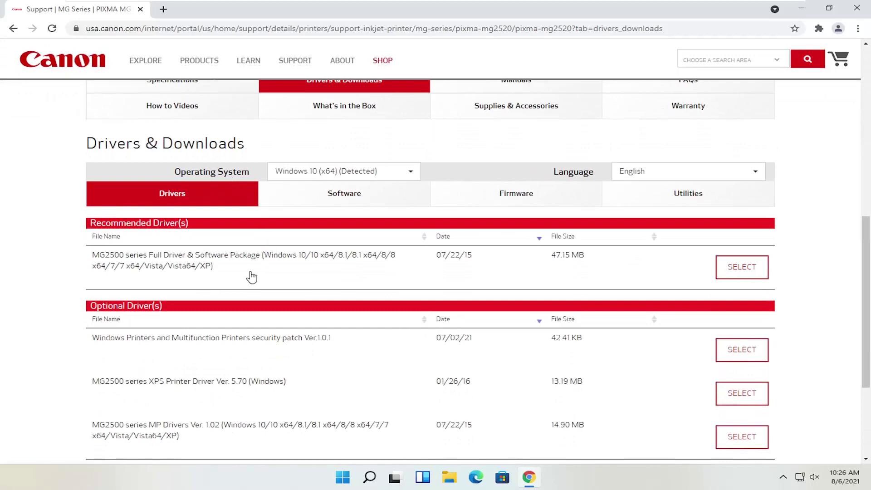
pyautogui.scroll(2, 207, 290)
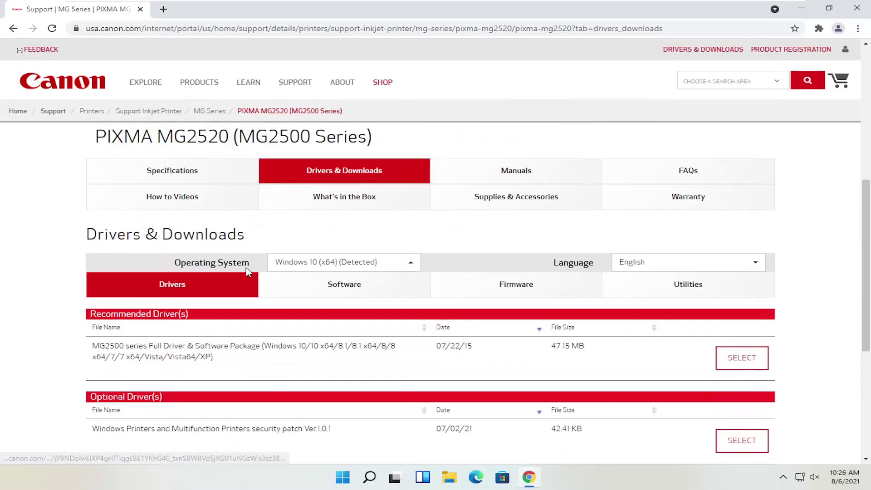
pyautogui.click(195, 193)
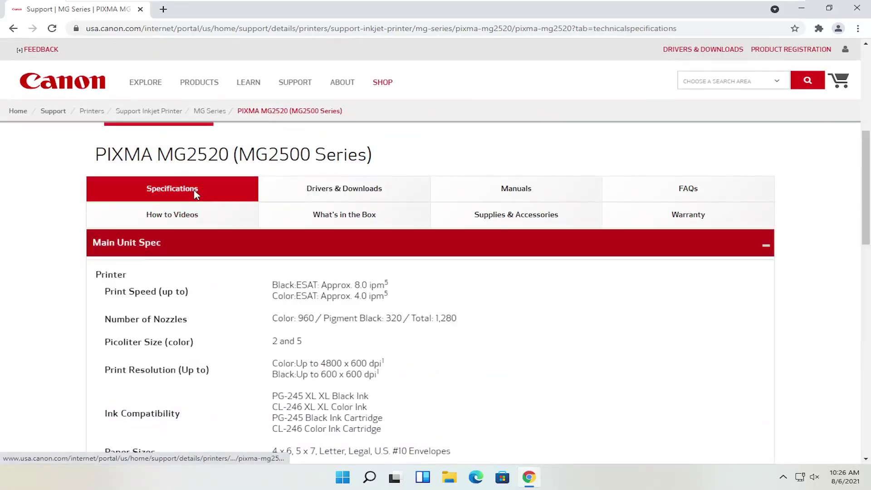
pyautogui.scroll(-2, 193, 187)
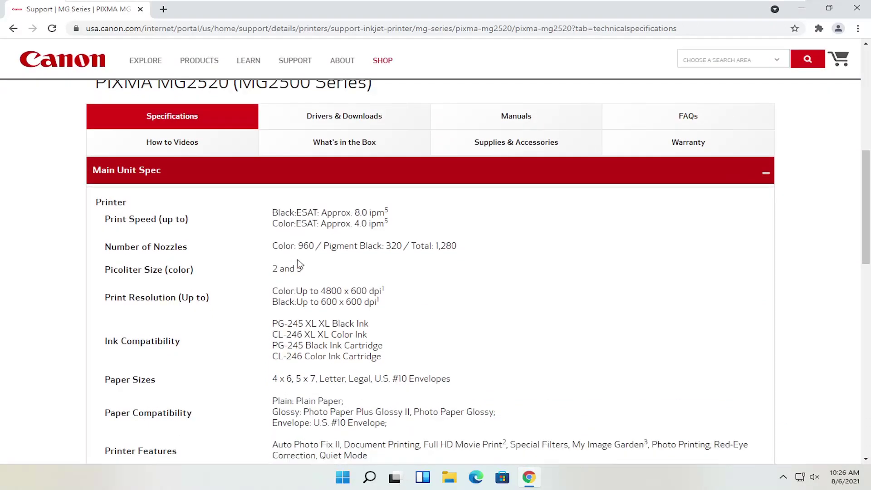
pyautogui.scroll(3, 324, 260)
pyautogui.click(334, 208)
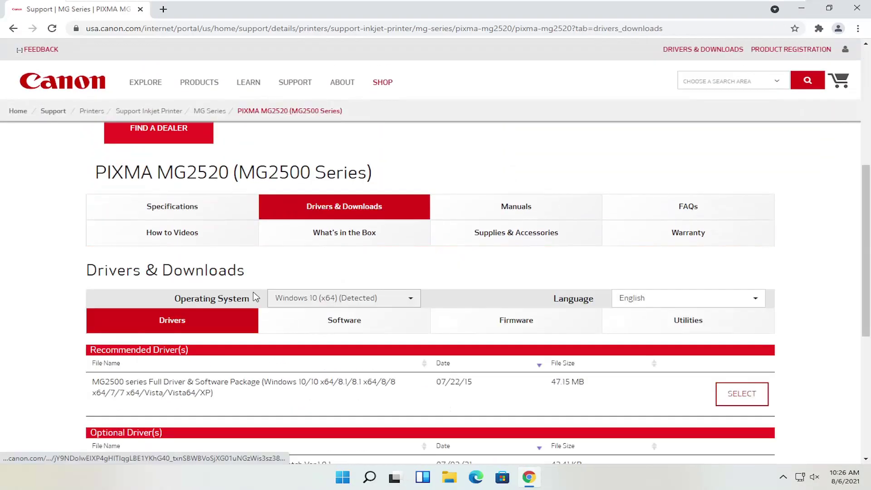
pyautogui.scroll(-2, 224, 301)
pyautogui.scroll(1, 280, 313)
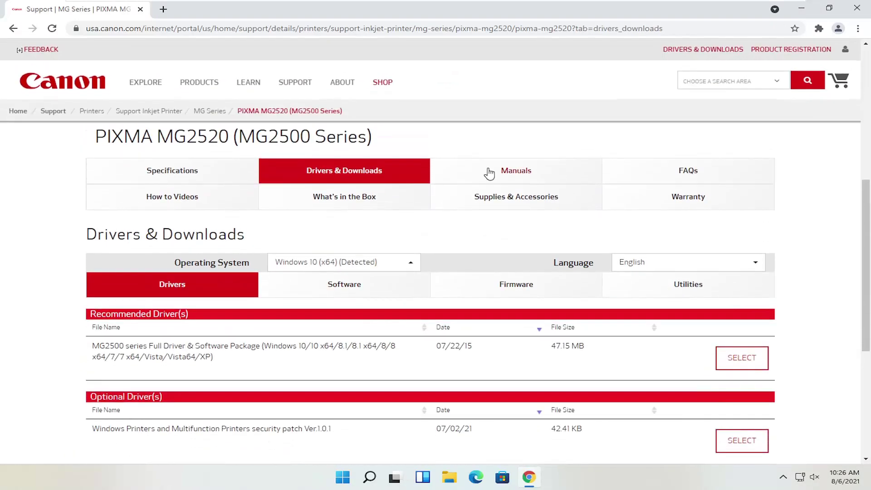
# Step: View the printer's Manuals and How to Videos, then its Specifications again
pyautogui.click(490, 171)
pyautogui.scroll(-2, 411, 307)
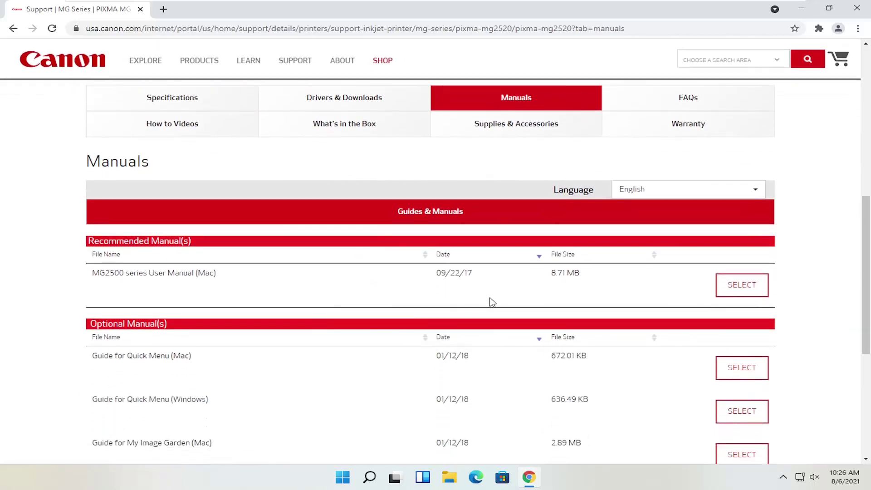
pyautogui.scroll(3, 492, 301)
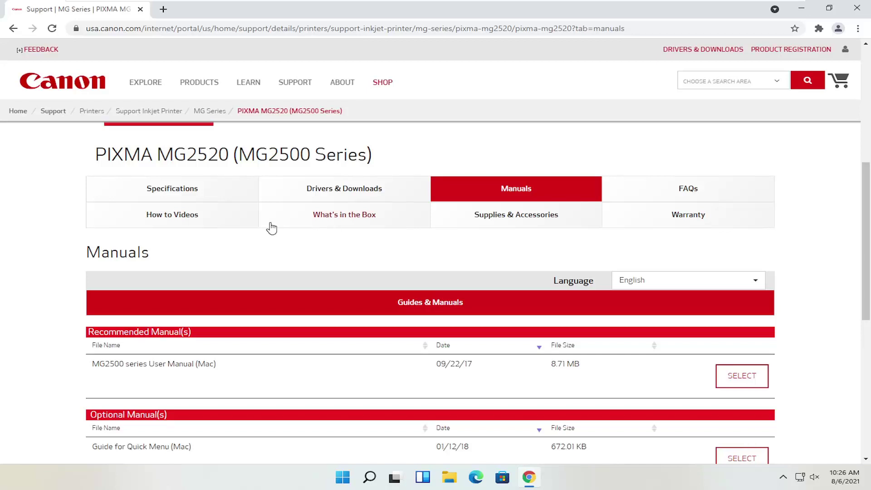
pyautogui.click(200, 219)
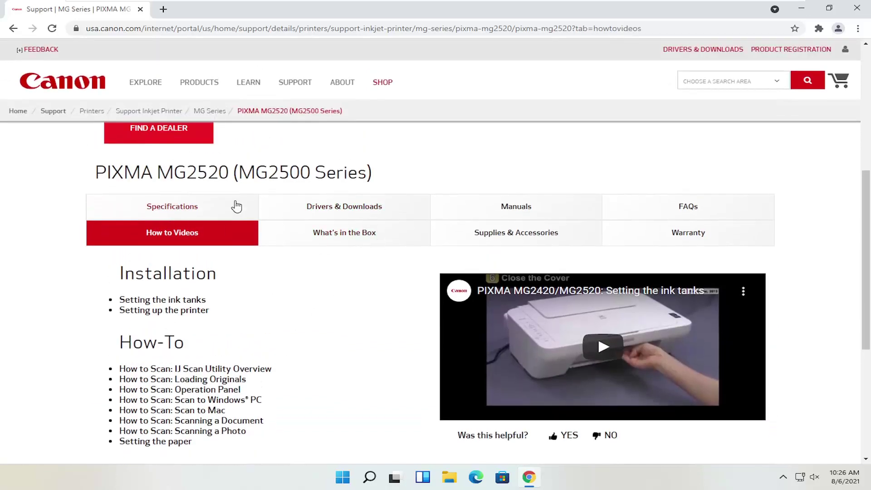
pyautogui.click(206, 211)
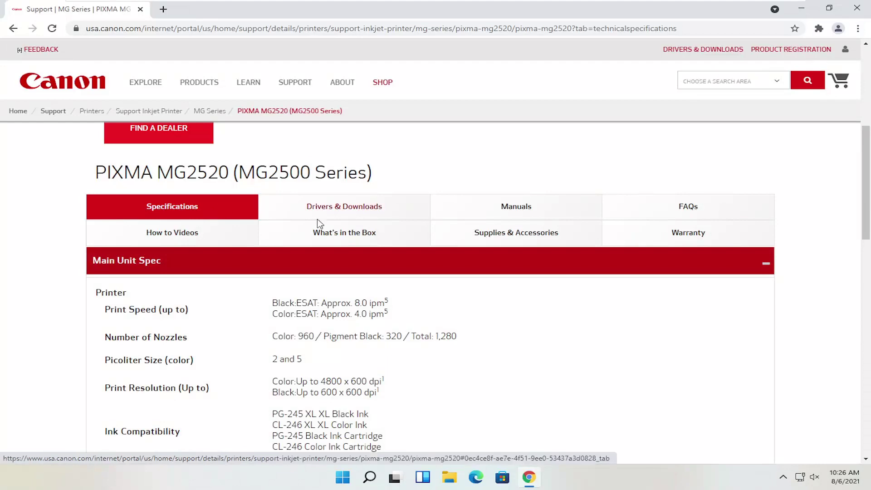
# Step: Return to Drivers & Downloads and check the operating system options, keeping Windows 10 (x64)
pyautogui.click(354, 207)
pyautogui.scroll(-2, 355, 208)
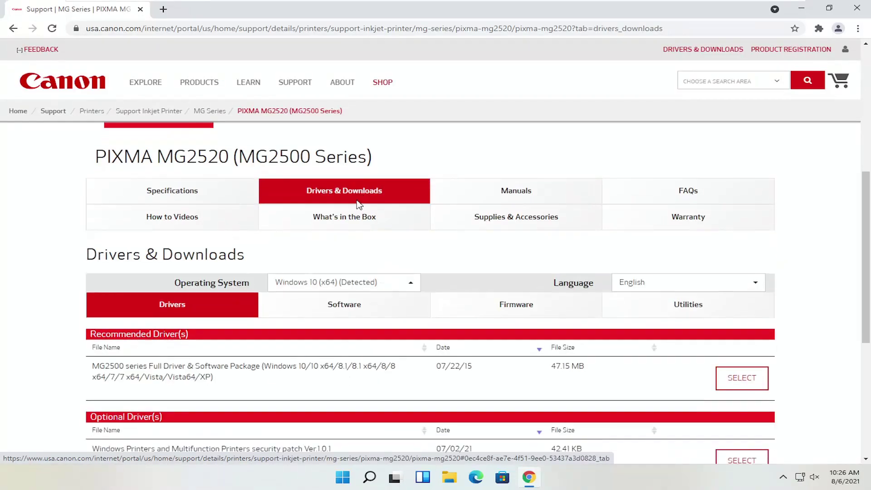
pyautogui.click(381, 226)
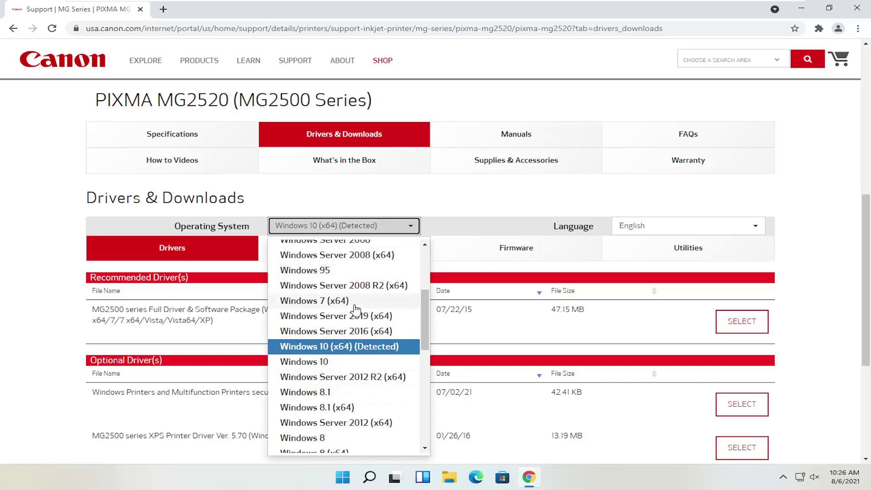
pyautogui.click(15, 292)
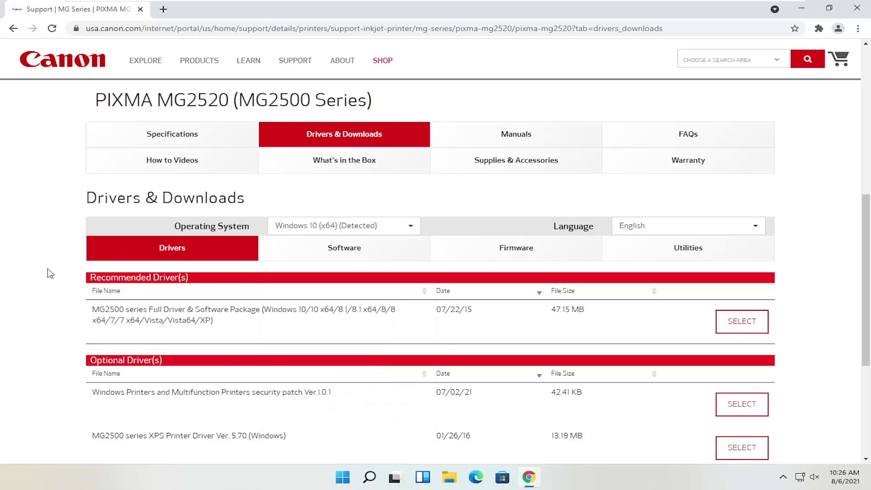
# Step: Download the recommended MG2500 series Full Driver & Software Package for Windows
pyautogui.scroll(-1, 70, 265)
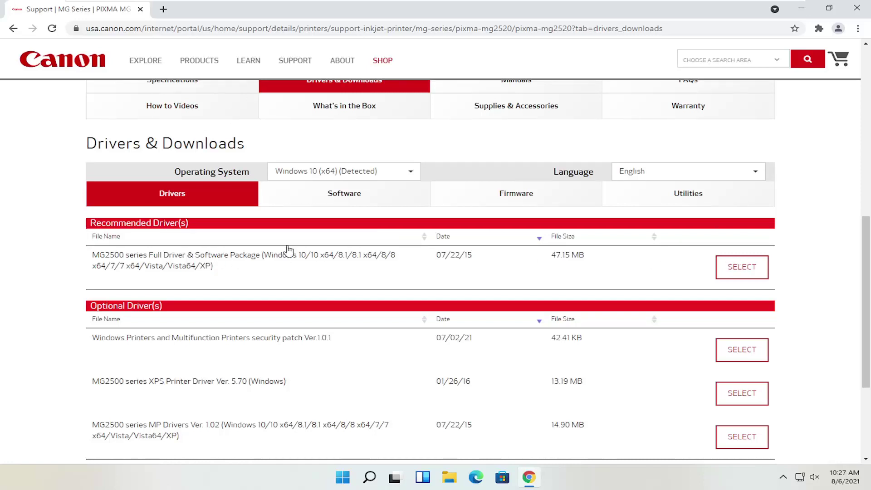
pyautogui.click(736, 269)
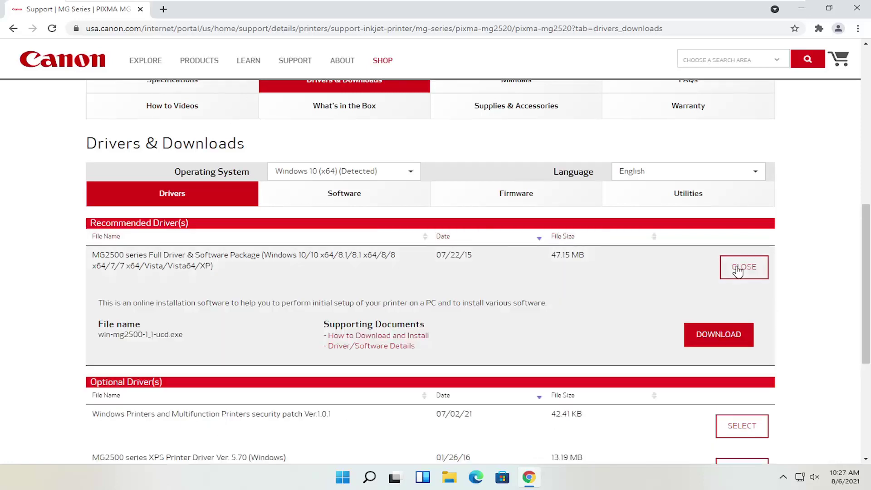
pyautogui.scroll(-1, 737, 270)
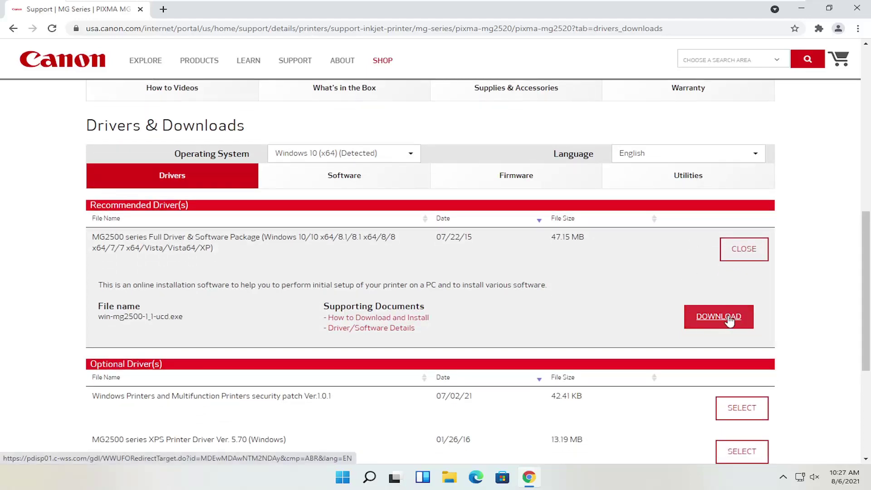
pyautogui.click(725, 319)
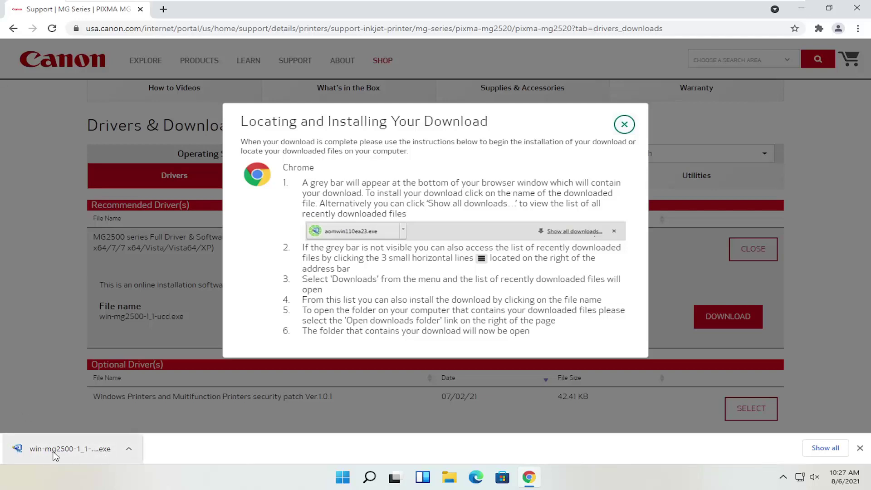
# Step: Show the downloaded win-mg2500-1_1-ucd file in its folder and close the browser
pyautogui.click(129, 448)
pyautogui.click(173, 417)
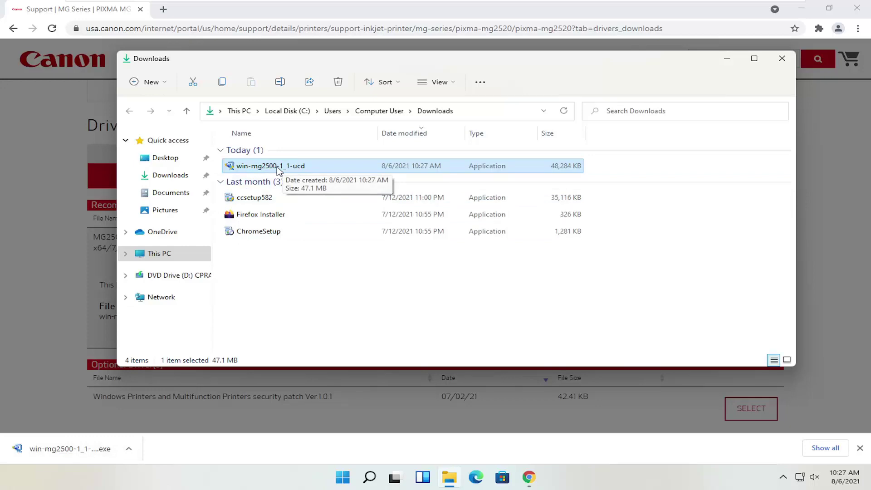
pyautogui.click(866, 11)
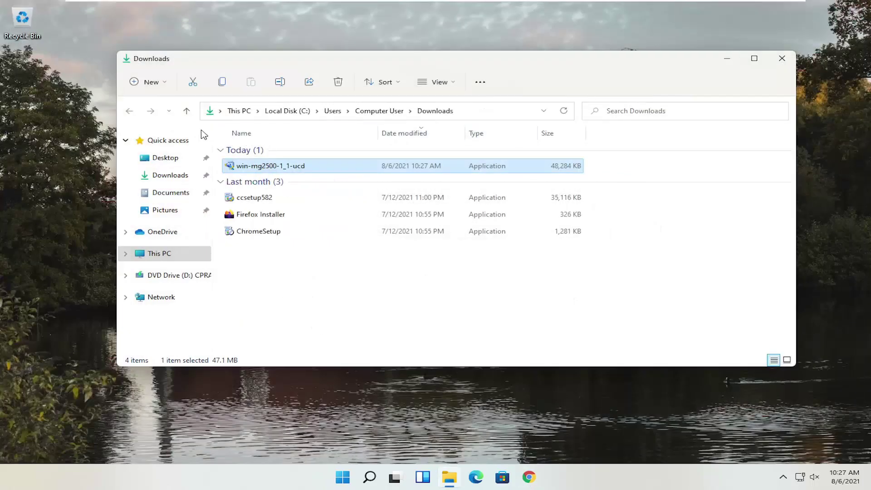
# Step: Run win-mg2500-1_1-ucd with permission to make changes to the device, and minimize the Downloads window
pyautogui.doubleClick(259, 166)
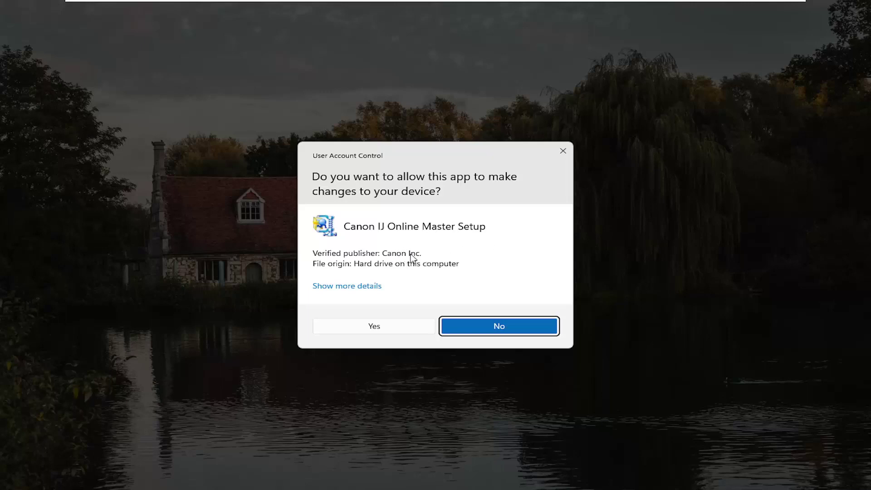
pyautogui.click(375, 328)
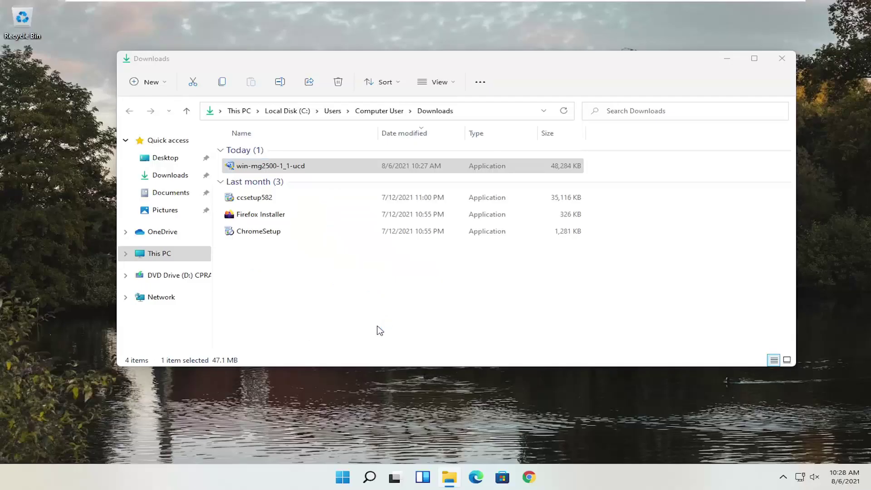
pyautogui.click(727, 59)
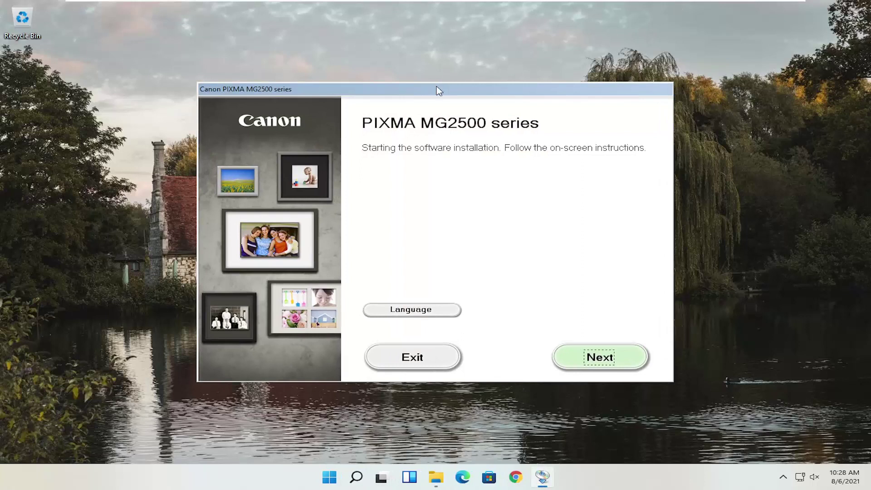
# Step: Move the installer window slightly higher and check its language options, keeping English
pyautogui.moveTo(439, 92); pyautogui.dragTo(443, 68)
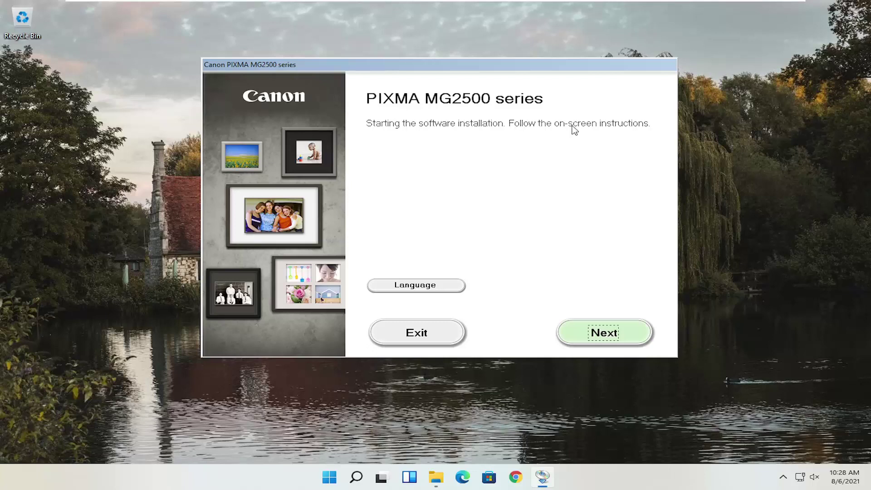
pyautogui.click(412, 289)
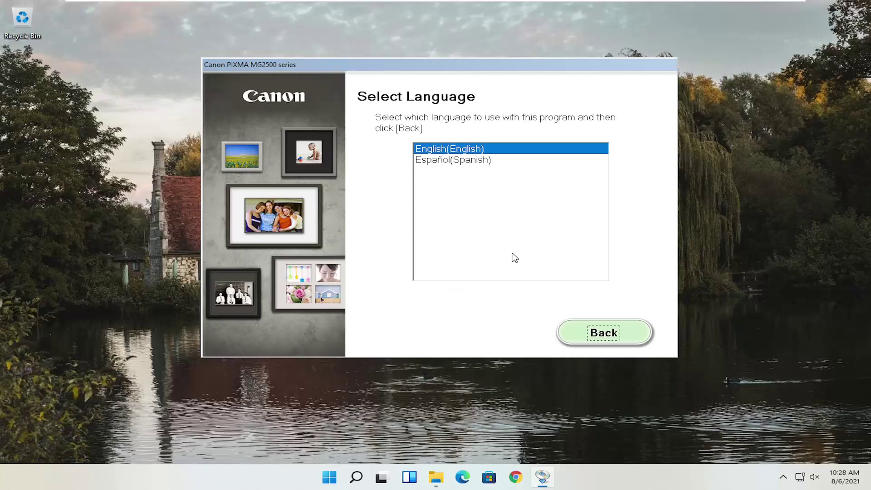
pyautogui.click(588, 335)
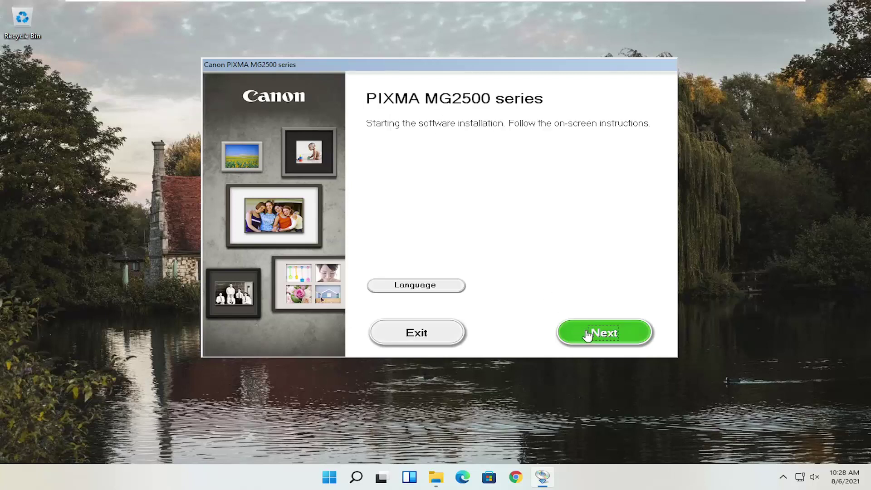
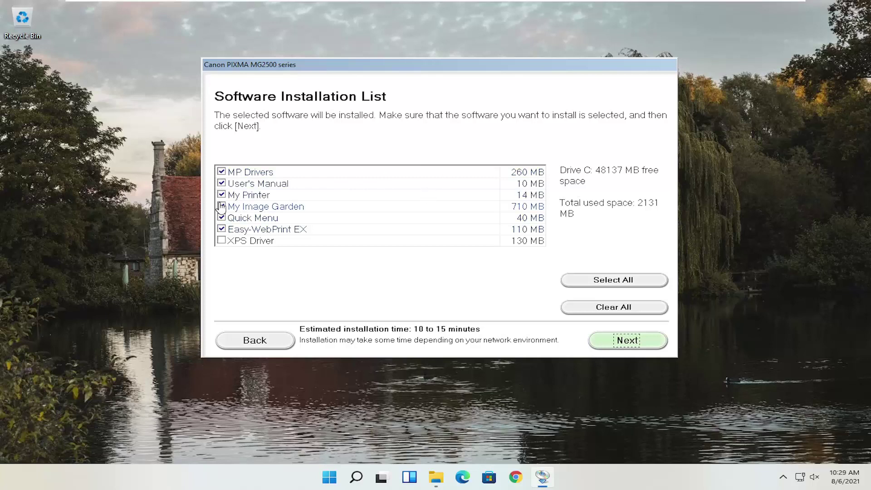
# Step: Exclude Easy-WebPrint EX from the software installation list and confirm the remaining selection
pyautogui.moveTo(233, 175)
pyautogui.moveTo(250, 223)
pyautogui.moveTo(275, 213)
pyautogui.click(221, 230)
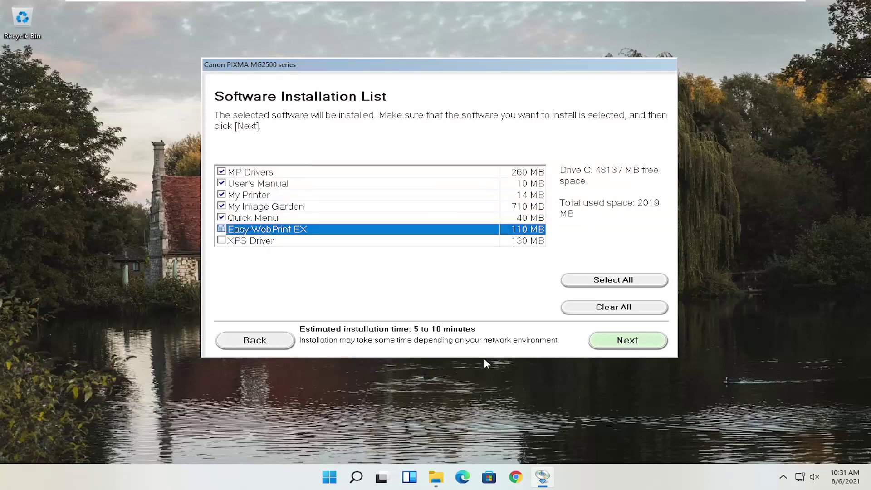
pyautogui.click(621, 343)
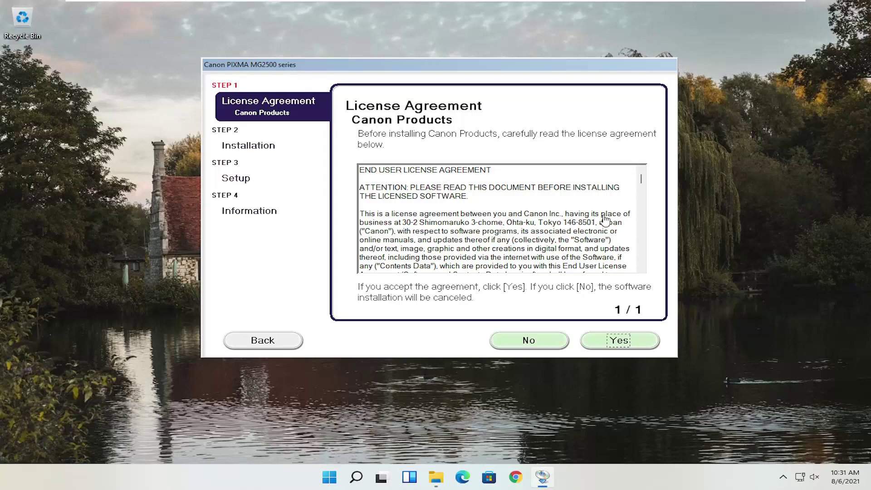
# Step: Accept the Canon Products license agreement and continue past the install wizard notice to start the installation
pyautogui.click(606, 346)
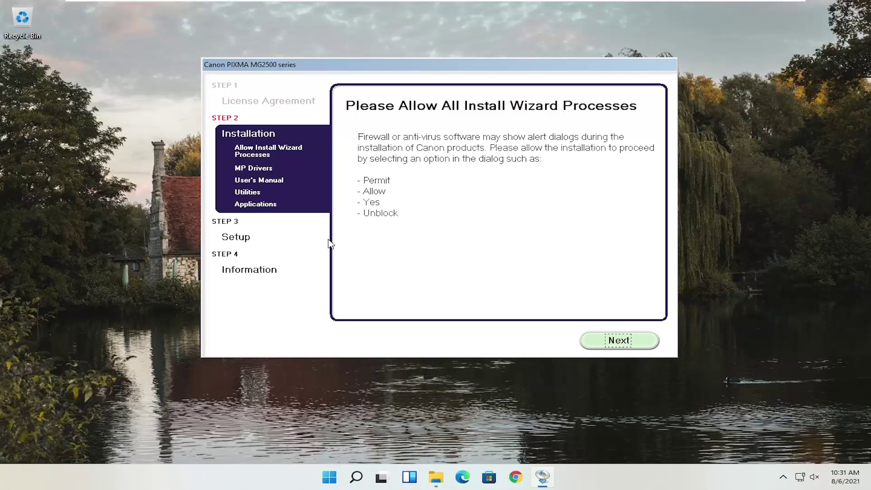
pyautogui.click(612, 342)
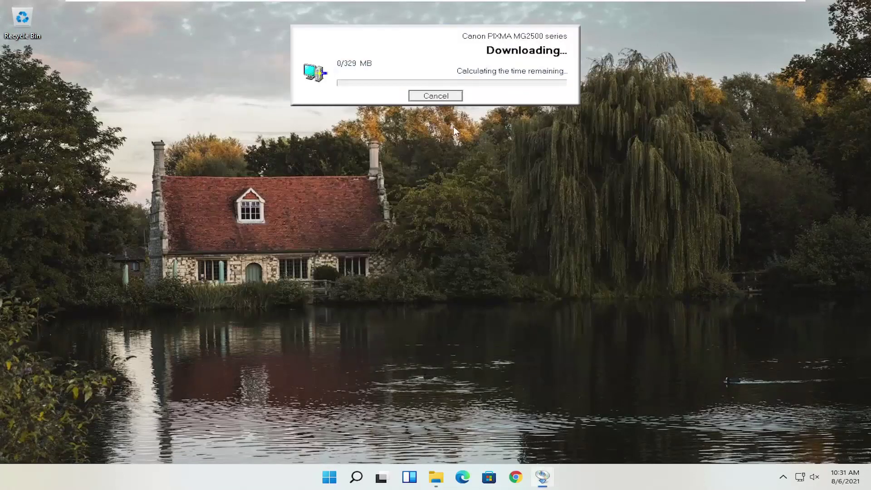